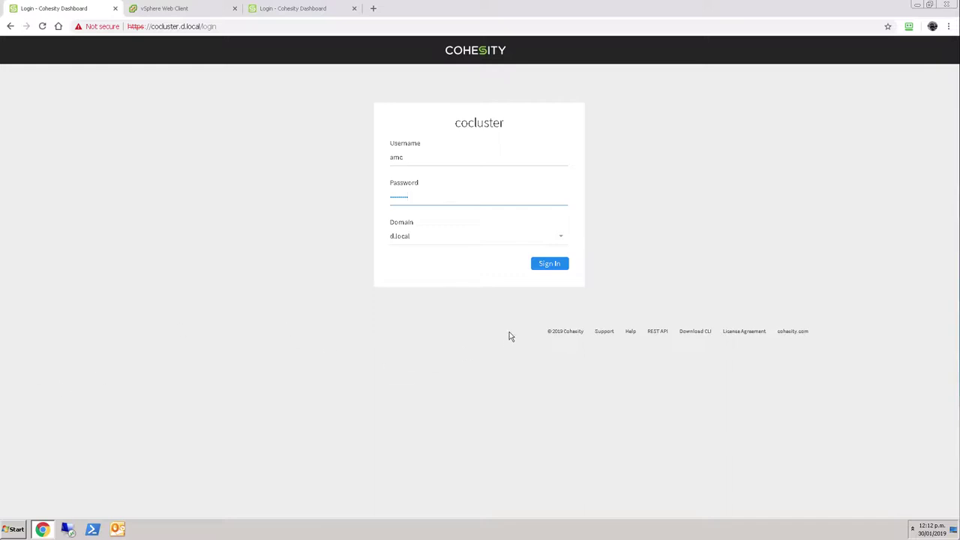
- Sign in to the cocluster cluster with the d.local domain account
{"action": "left_click", "coordinate": [552, 268]}
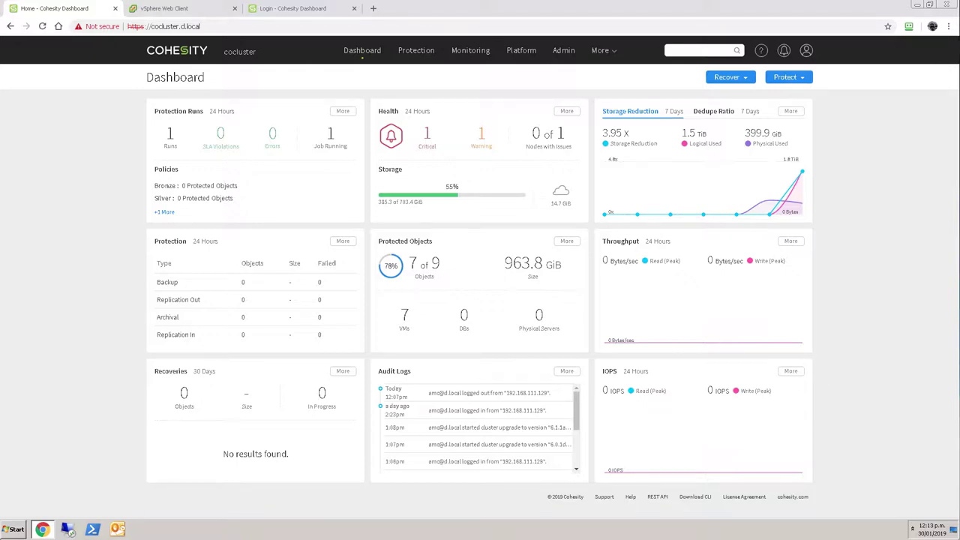
- Log in to Helios with the support account's e-mail address and password
{"action": "left_click", "coordinate": [326, 9]}
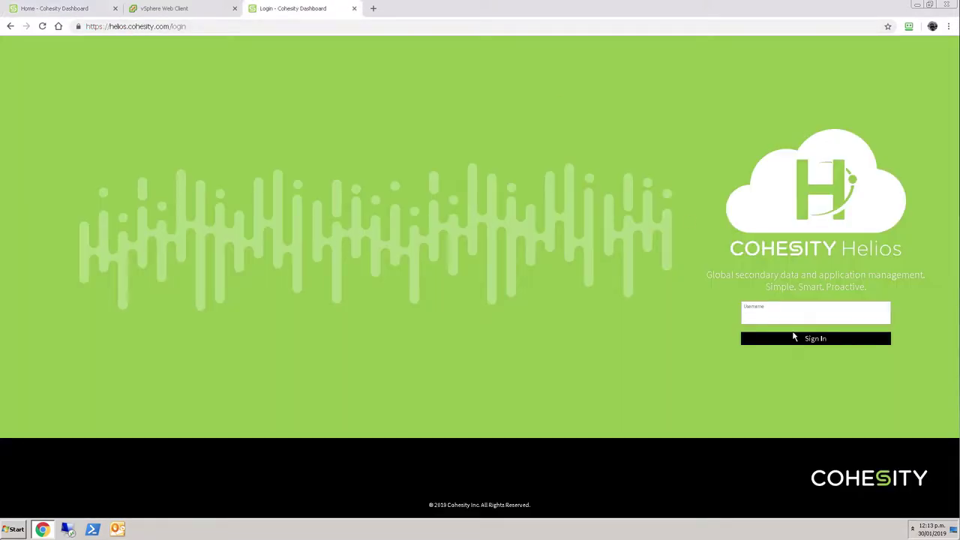
{"action": "key", "text": "Return"}
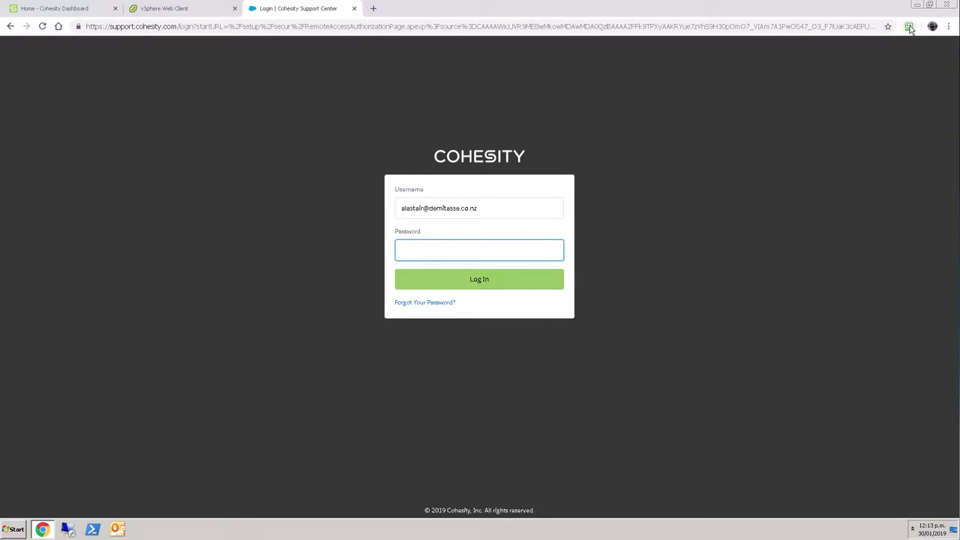
{"action": "key", "text": "ctrl+v"}
{"action": "key", "text": "Return"}
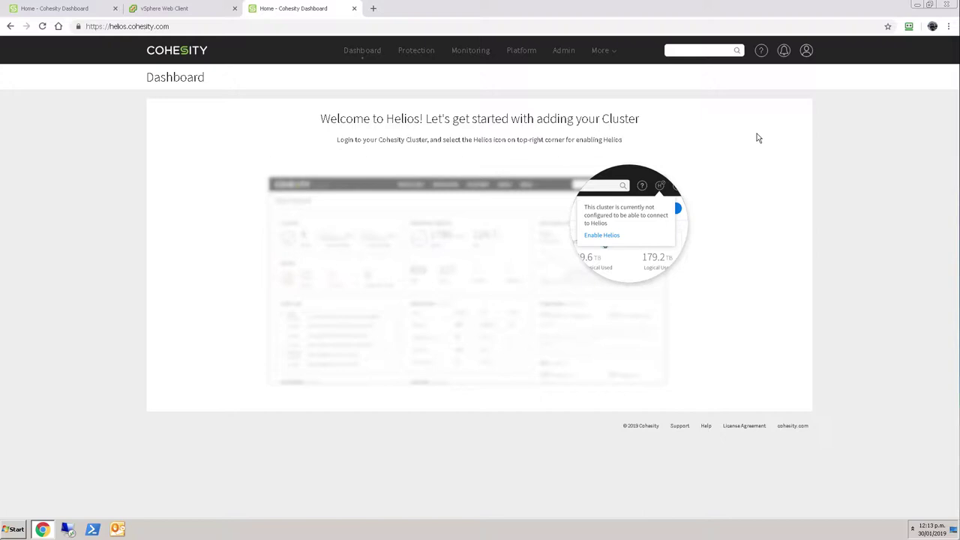
- Run the cocluster software upgrade from Admin > Upgrade Cluster
{"action": "left_click", "coordinate": [43, 9]}
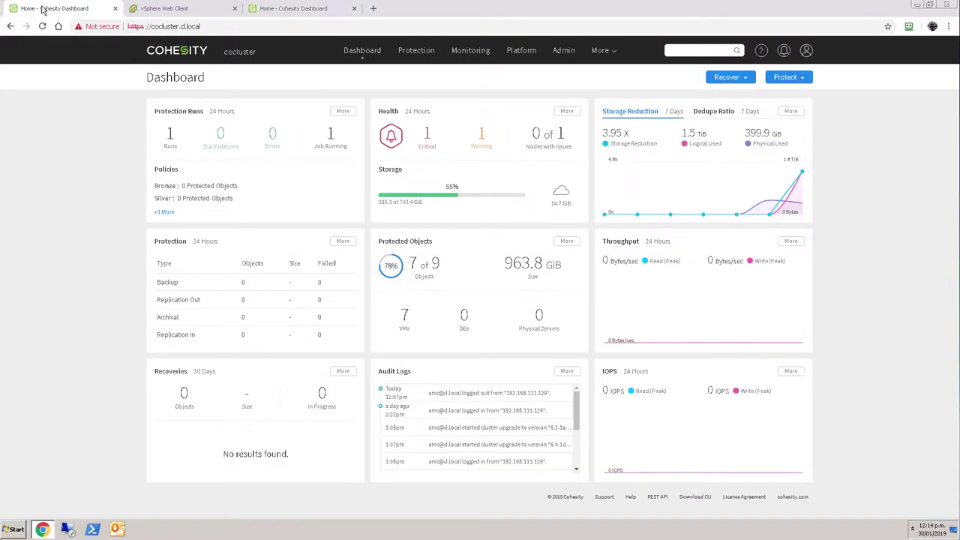
{"action": "mouse_move", "coordinate": [564, 52]}
{"action": "left_click", "coordinate": [579, 128]}
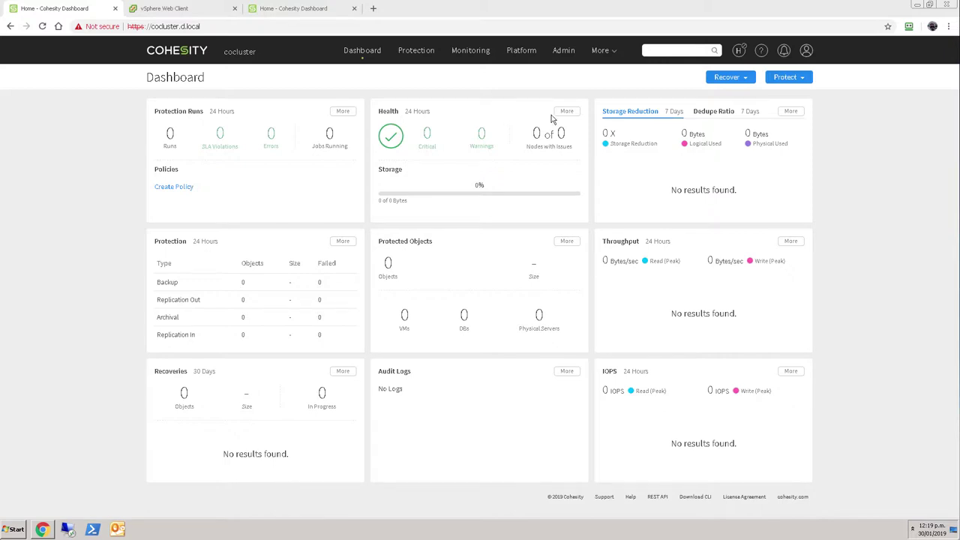
- Turn on the Connect to Helios toggle through the Helios icon's Enable Helios option
{"action": "left_click", "coordinate": [740, 51]}
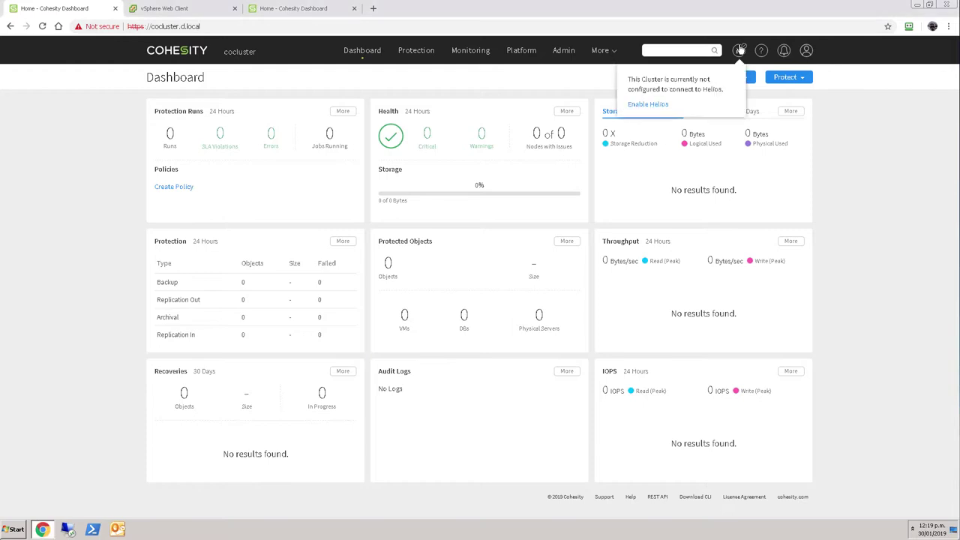
{"action": "left_click", "coordinate": [653, 105]}
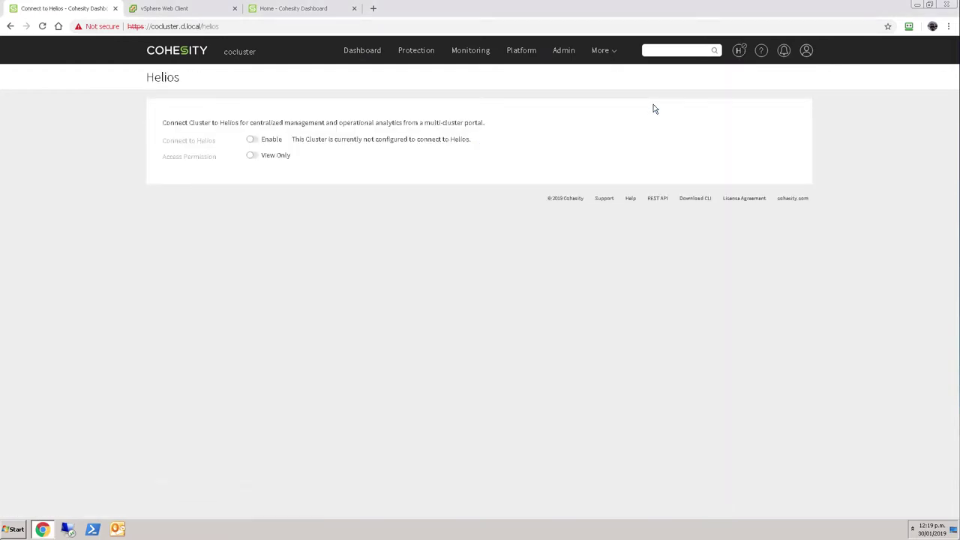
{"action": "left_click", "coordinate": [252, 139]}
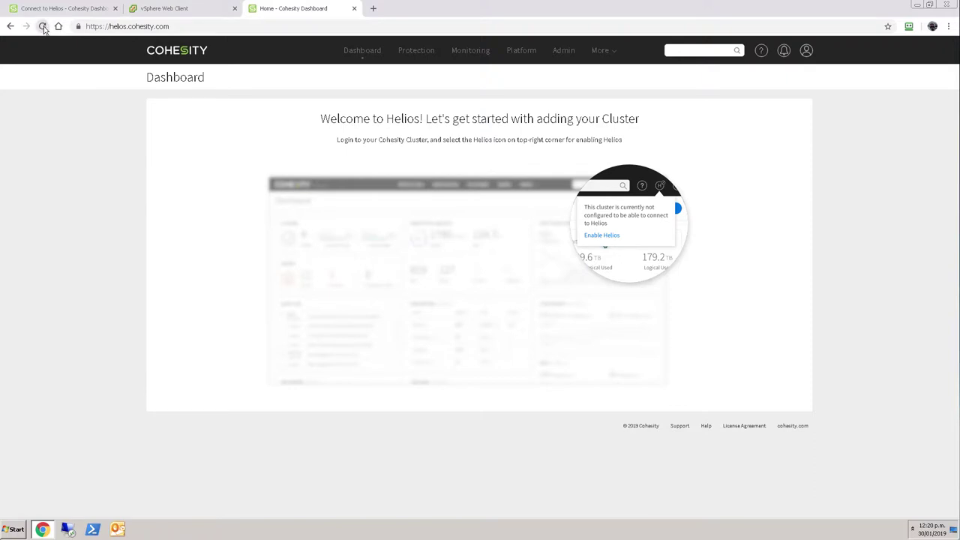
- Reload Helios to show the Consolidated Dashboard, then check cocluster's Connecting to Helios status
{"action": "left_click", "coordinate": [43, 27]}
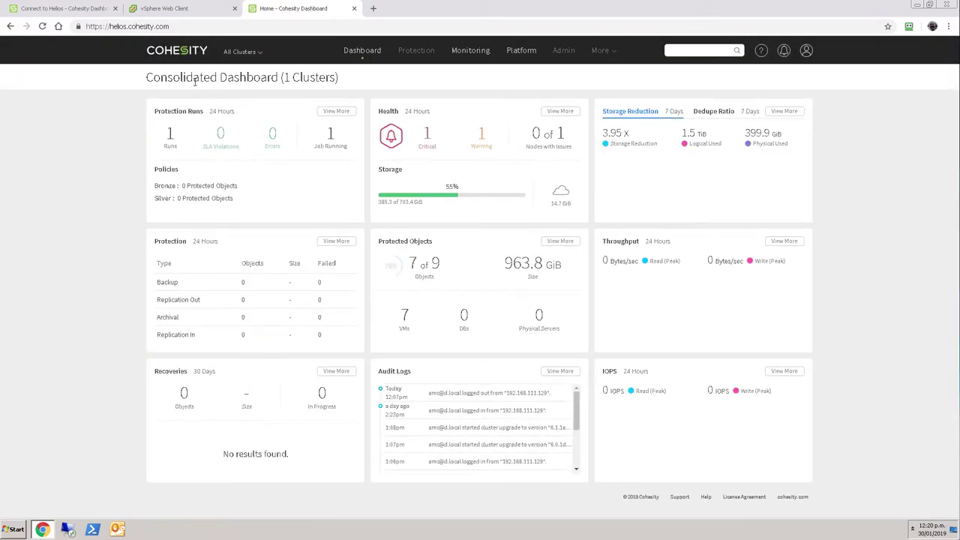
{"action": "left_click", "coordinate": [51, 9]}
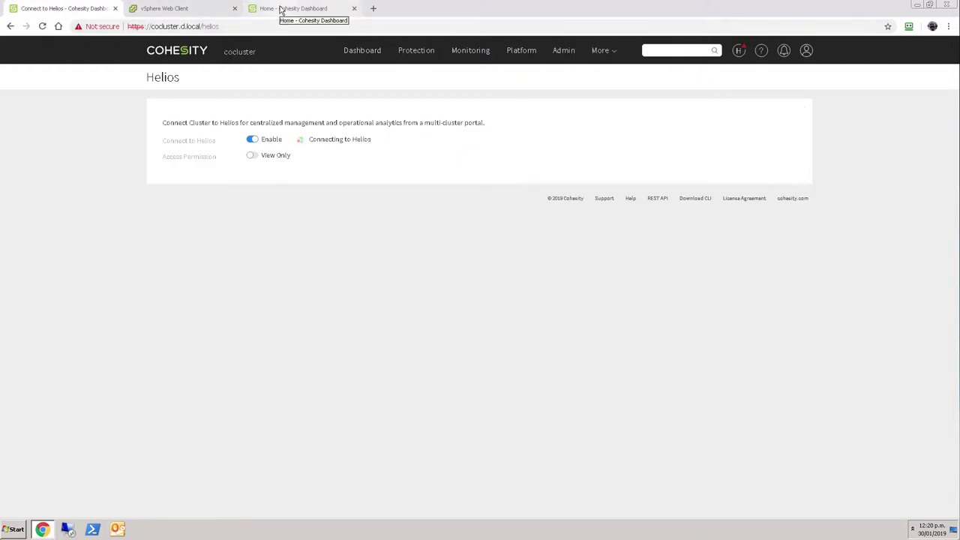
{"action": "left_click", "coordinate": [281, 9]}
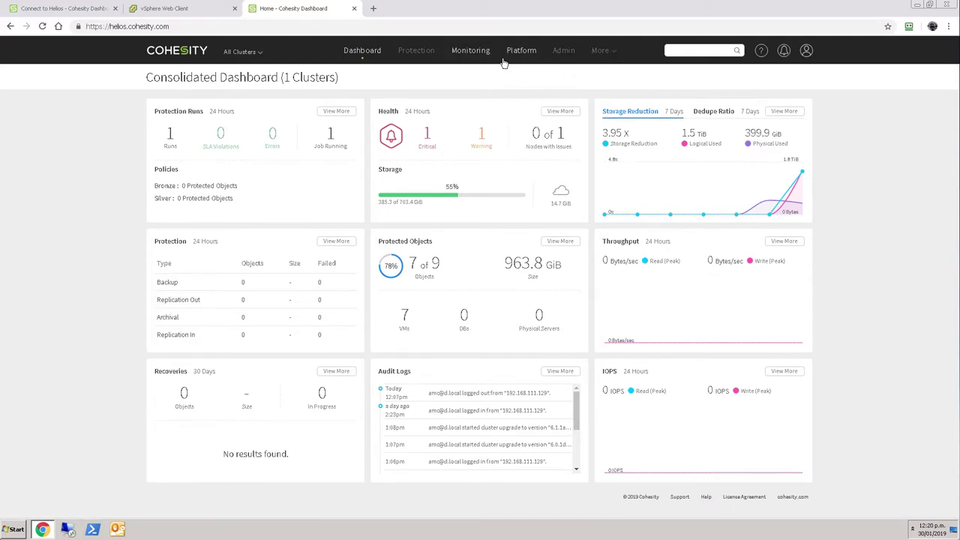
{"action": "mouse_move", "coordinate": [529, 56]}
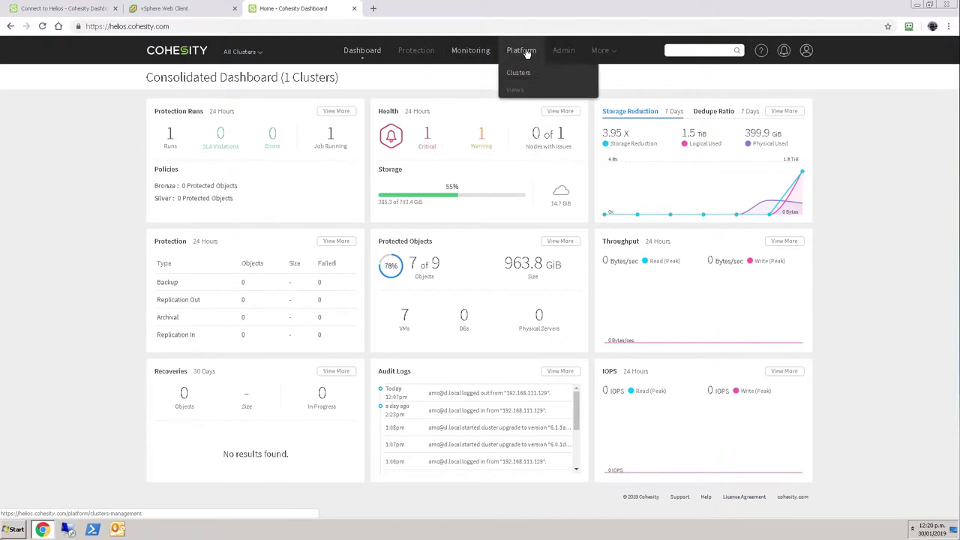
{"action": "mouse_move", "coordinate": [480, 54]}
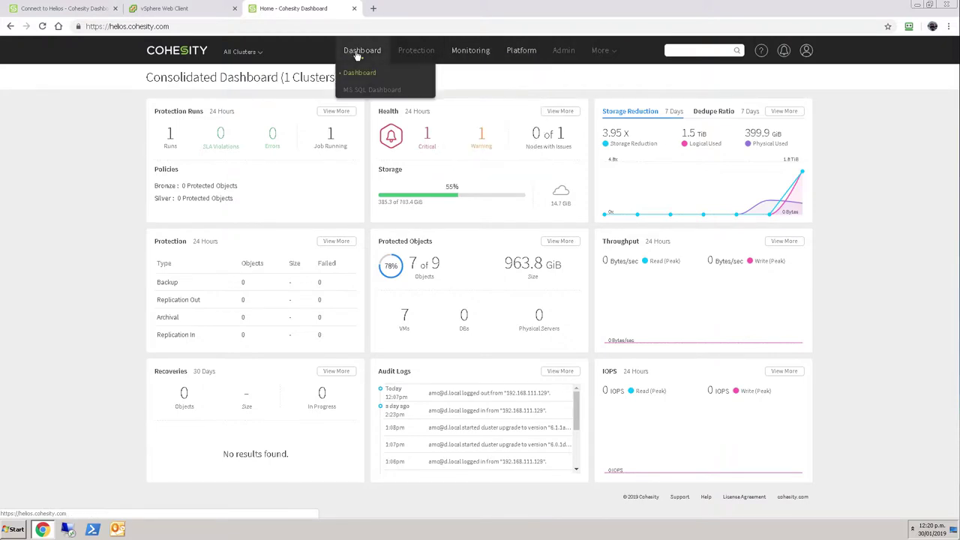
{"action": "left_click", "coordinate": [54, 9]}
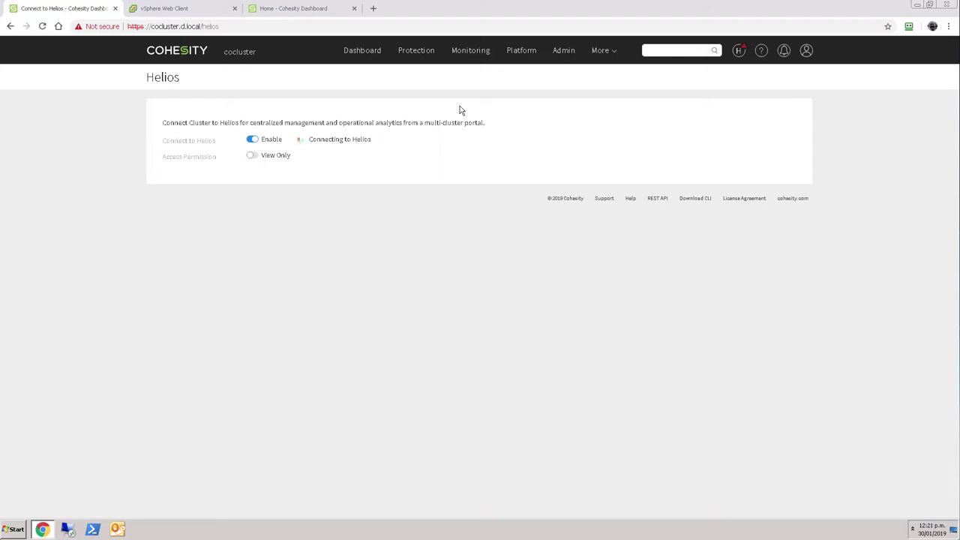
- Open cocluster's dashboard in Helios, review the All Clusters list, and reach the Protection menu
{"action": "left_click", "coordinate": [518, 50]}
{"action": "left_click", "coordinate": [373, 64]}
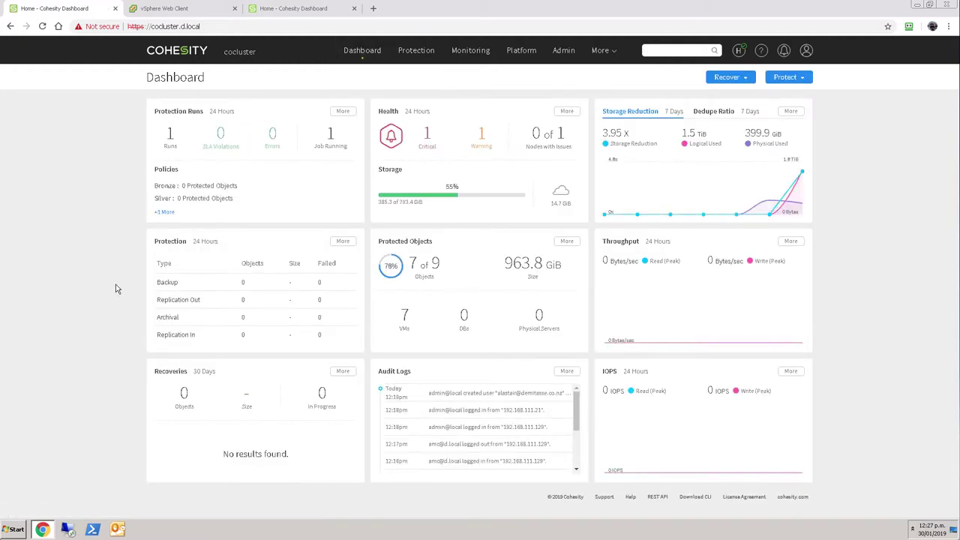
{"action": "left_click", "coordinate": [297, 12]}
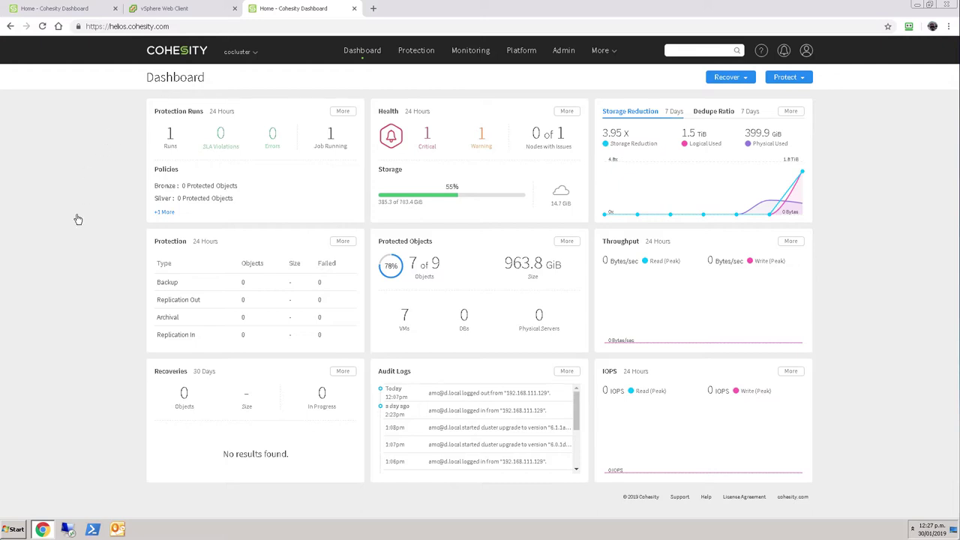
{"action": "left_click", "coordinate": [240, 52]}
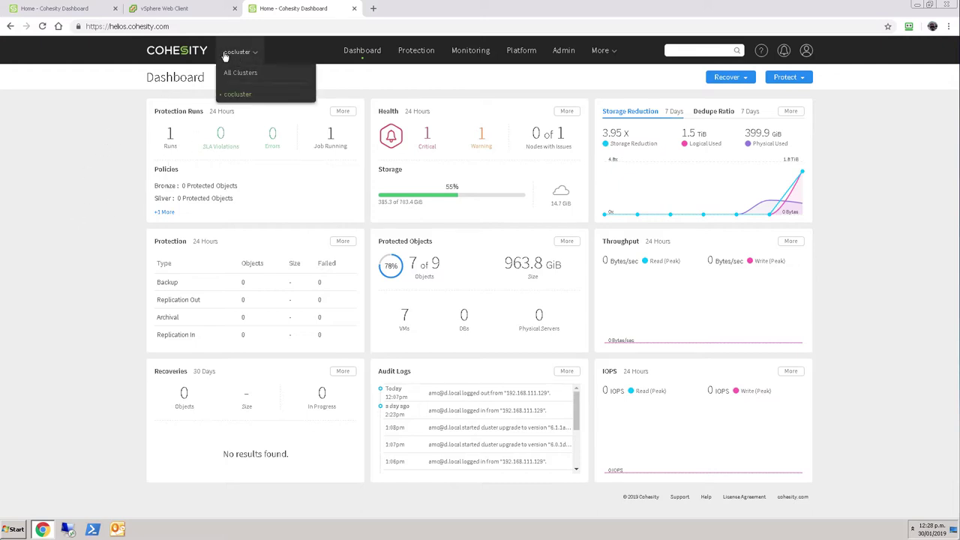
{"action": "left_click", "coordinate": [224, 55]}
{"action": "mouse_move", "coordinate": [412, 60]}
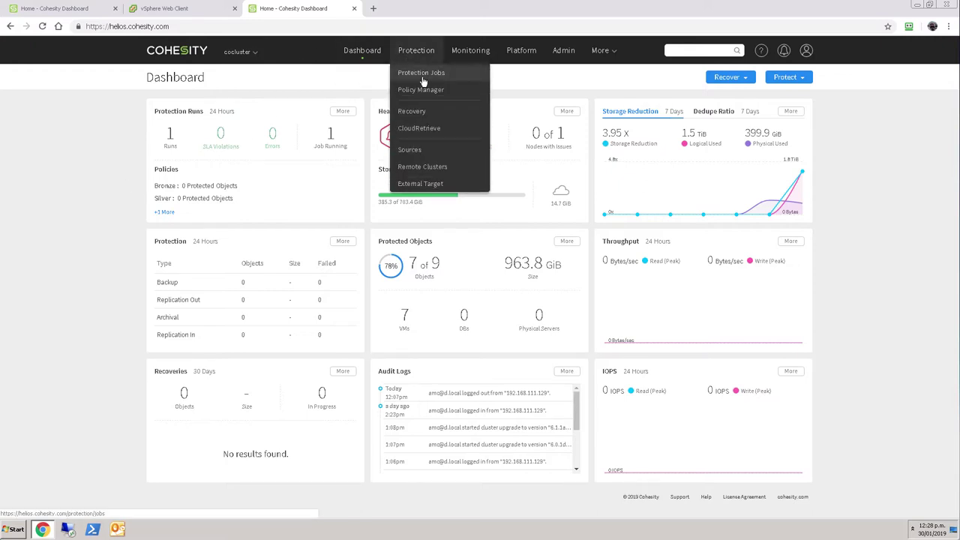
- Open the Edit VM Job page for DemitasseProduction from Protection Jobs
{"action": "left_click", "coordinate": [423, 78]}
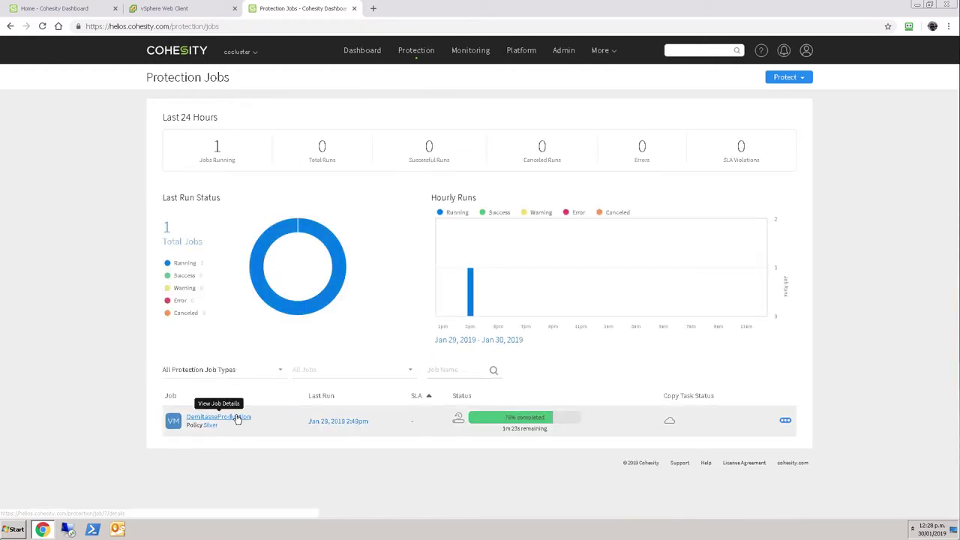
{"action": "left_click", "coordinate": [786, 421]}
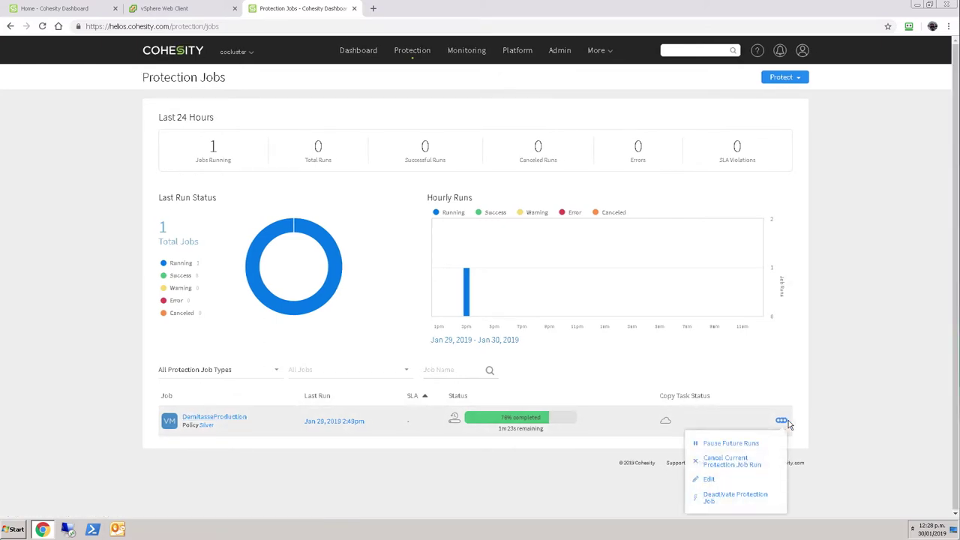
{"action": "left_click", "coordinate": [708, 480]}
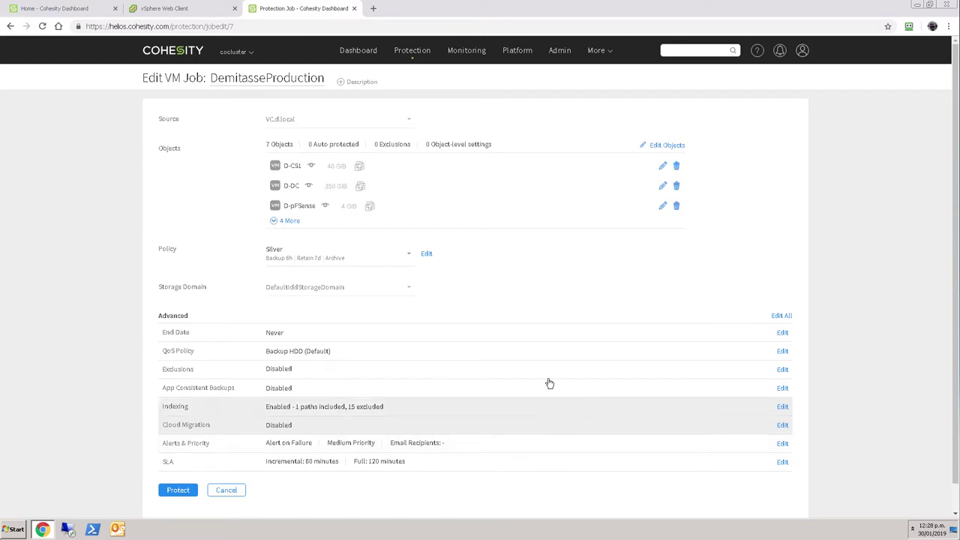
- Review the seven checked VMs under Tauranga > host > desxi1.d.local and close the picker unchanged
{"action": "left_click", "coordinate": [666, 147]}
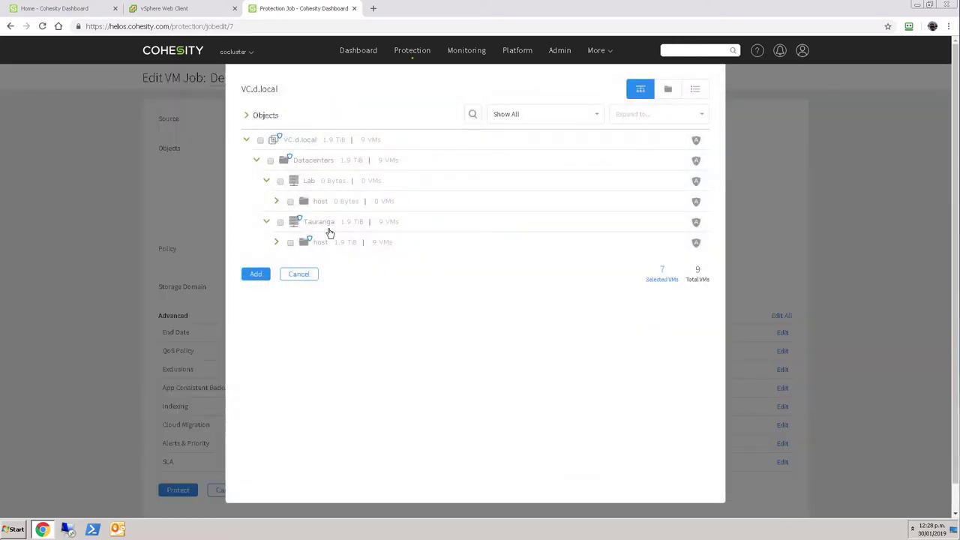
{"action": "left_click", "coordinate": [276, 244]}
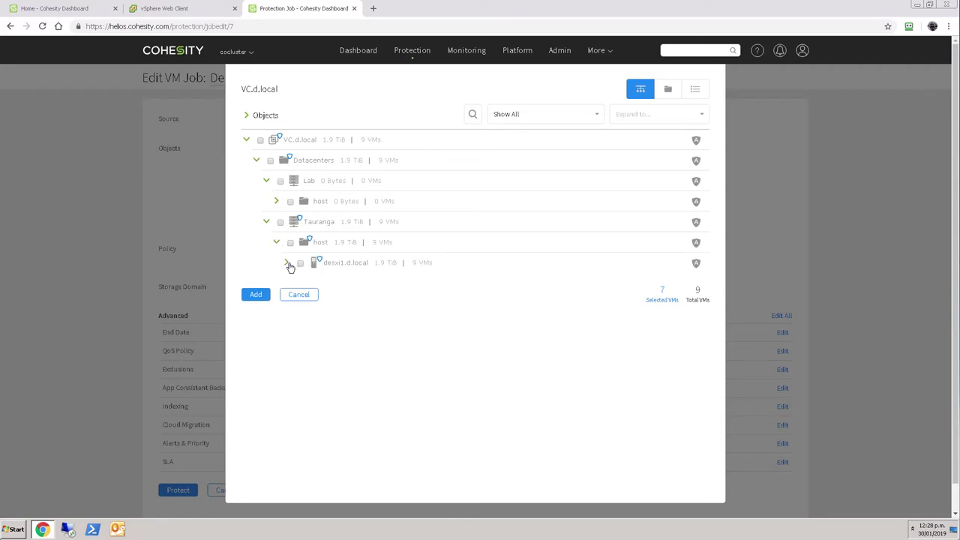
{"action": "left_click", "coordinate": [288, 265]}
{"action": "left_click", "coordinate": [297, 285]}
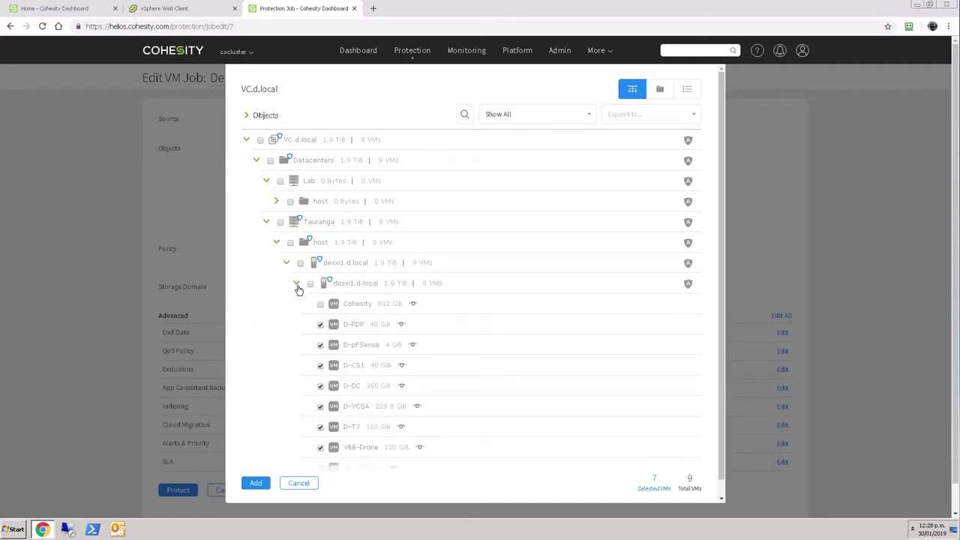
{"action": "scroll", "coordinate": [274, 323], "scroll_direction": "down", "scroll_amount": 1}
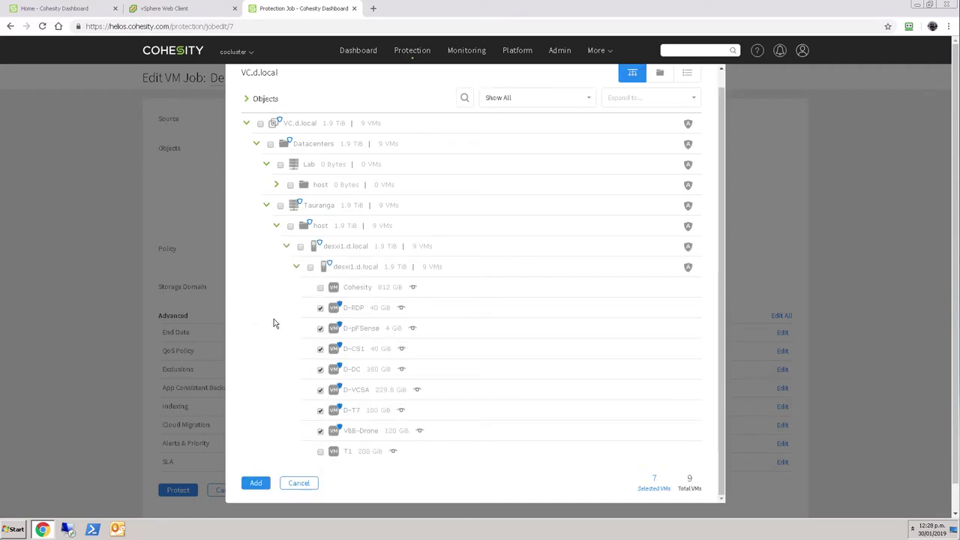
{"action": "scroll", "coordinate": [278, 323], "scroll_direction": "up", "scroll_amount": 1}
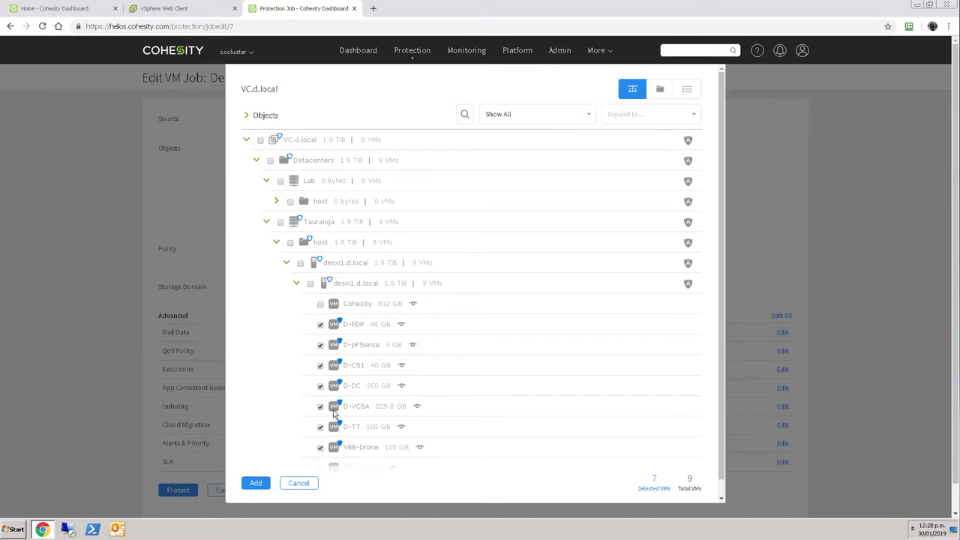
{"action": "left_click", "coordinate": [298, 484]}
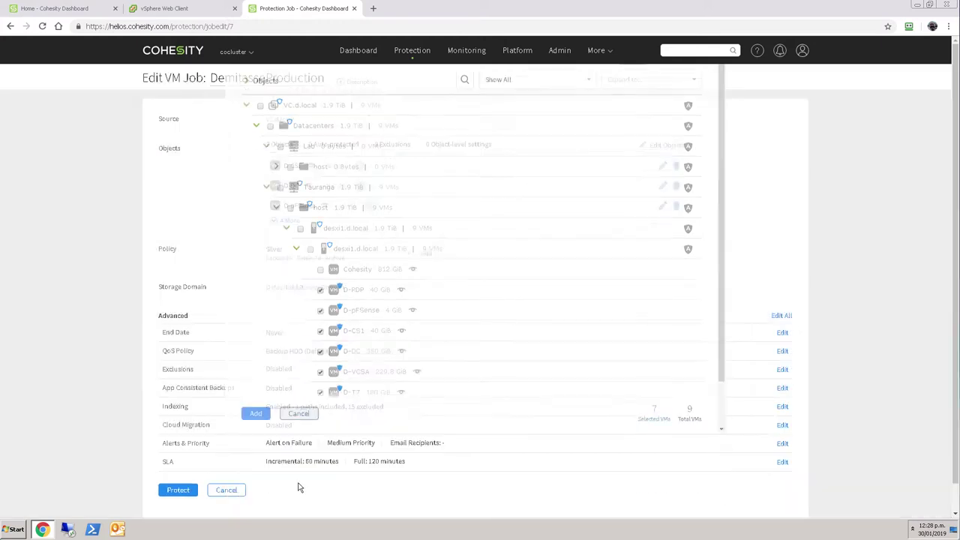
- Cancel the job edit, verify cocluster's Helios connection settings, and return to Protection Jobs
{"action": "left_click", "coordinate": [235, 492]}
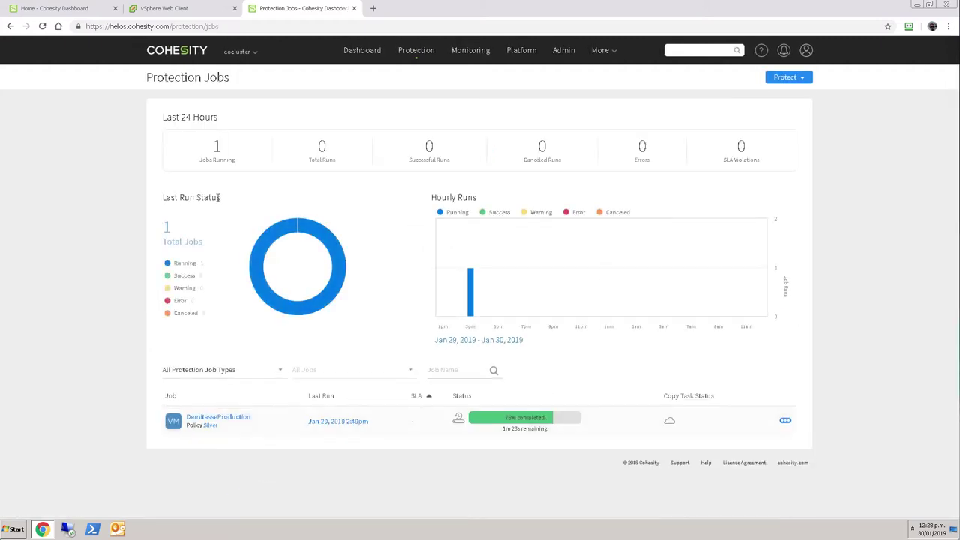
{"action": "left_click", "coordinate": [79, 11]}
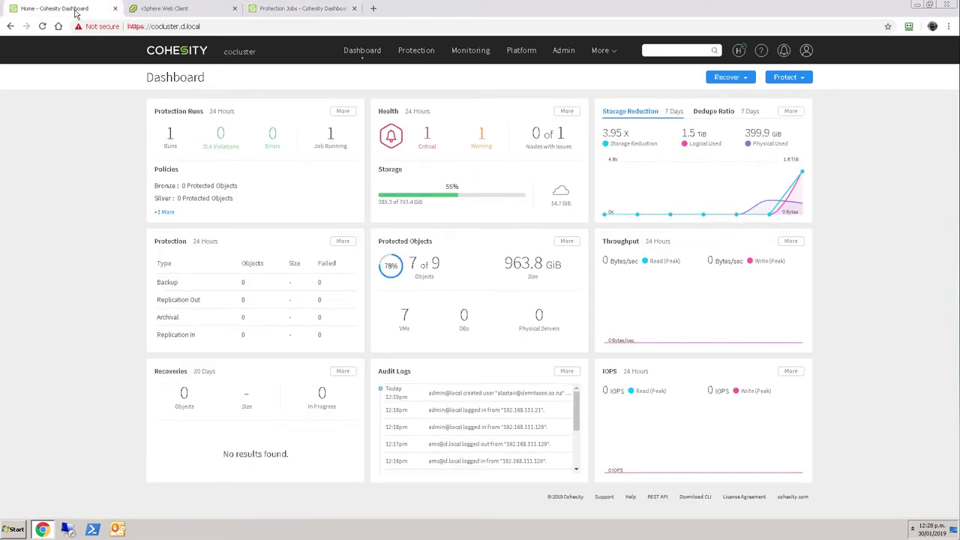
{"action": "left_click", "coordinate": [739, 50]}
{"action": "left_click", "coordinate": [679, 116]}
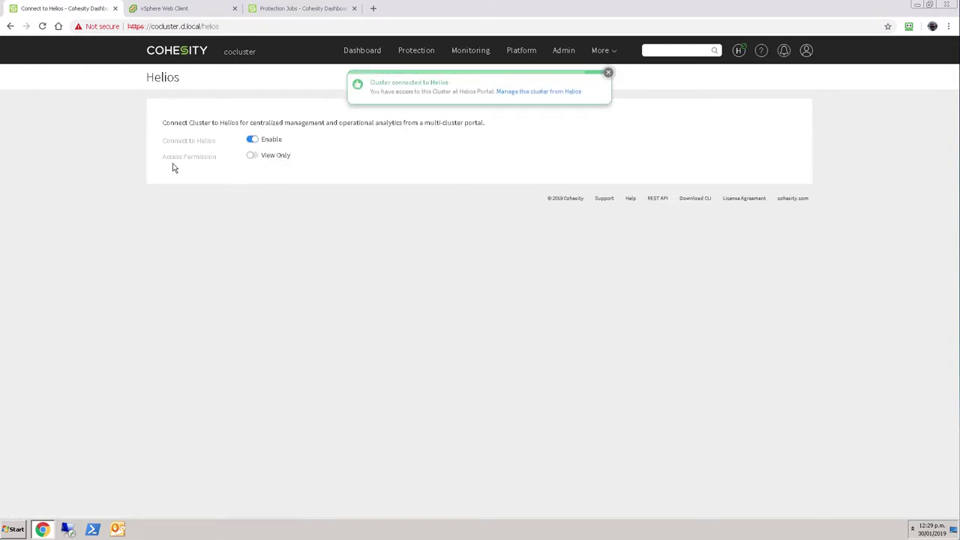
{"action": "left_click", "coordinate": [301, 9]}
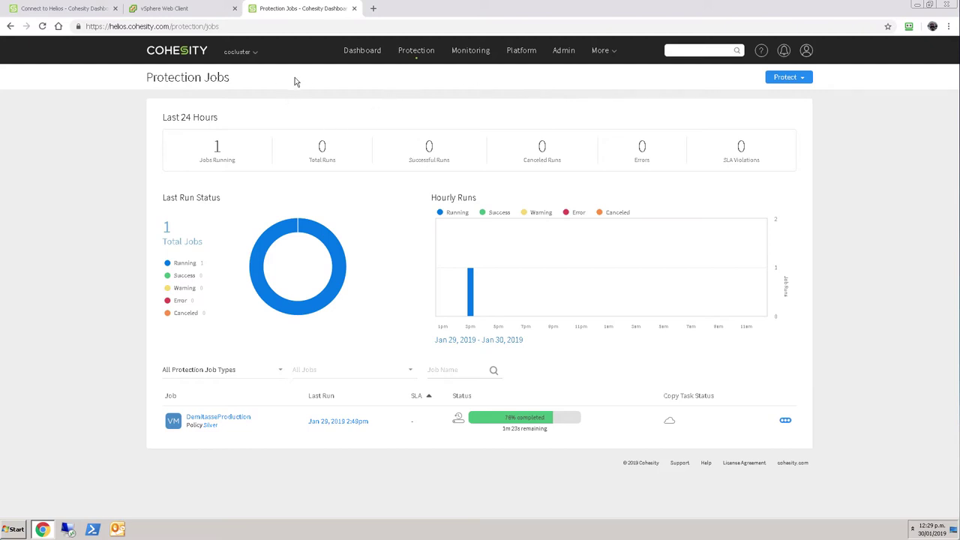
- Open the Helios Dashboard overview for cocluster
{"action": "left_click", "coordinate": [368, 57]}
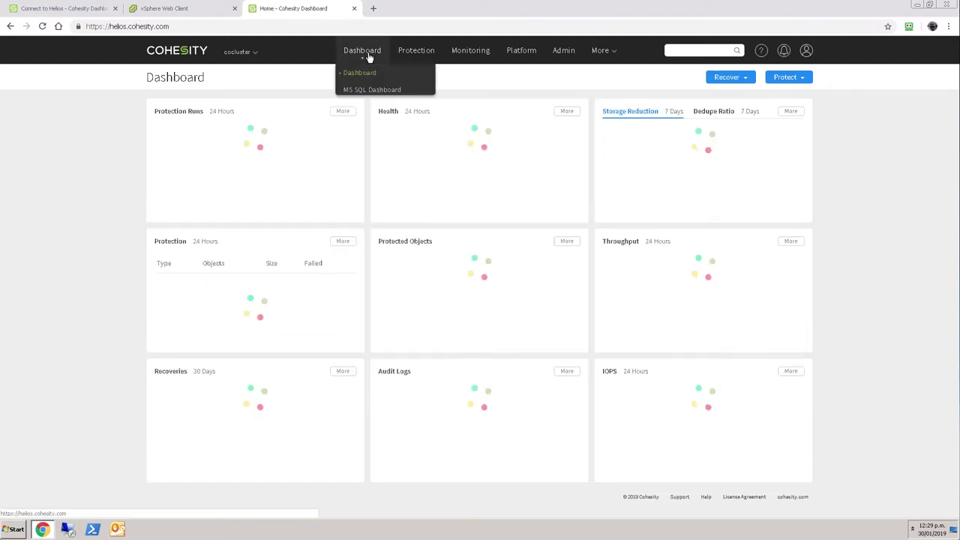